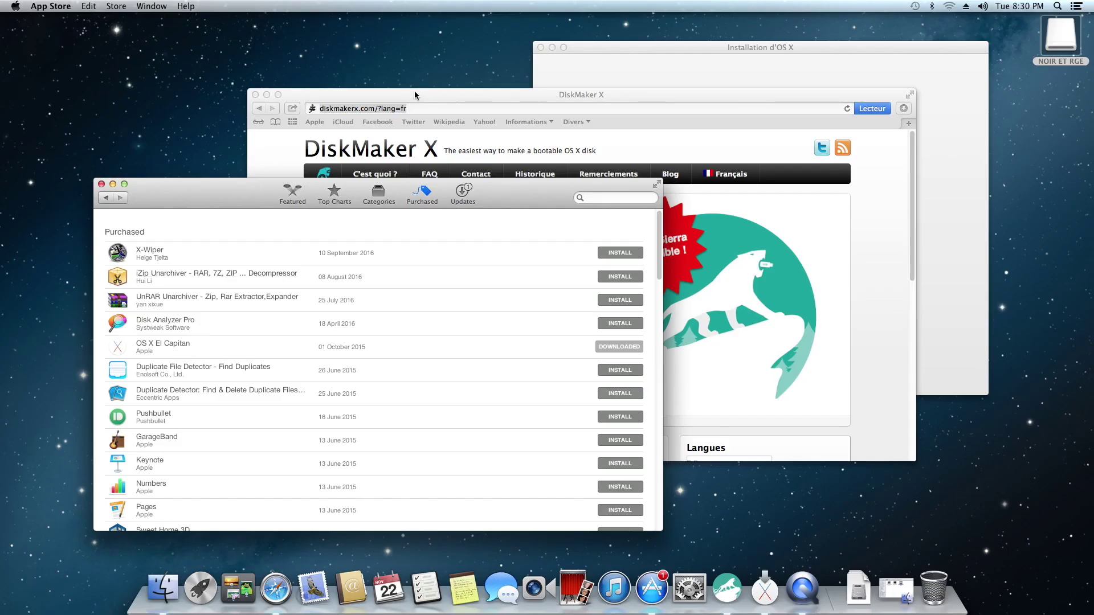
- Search the Mac for "disk utili" and launch Disk Utility (Utilitaire de disque) from the results
left_click(414, 92)
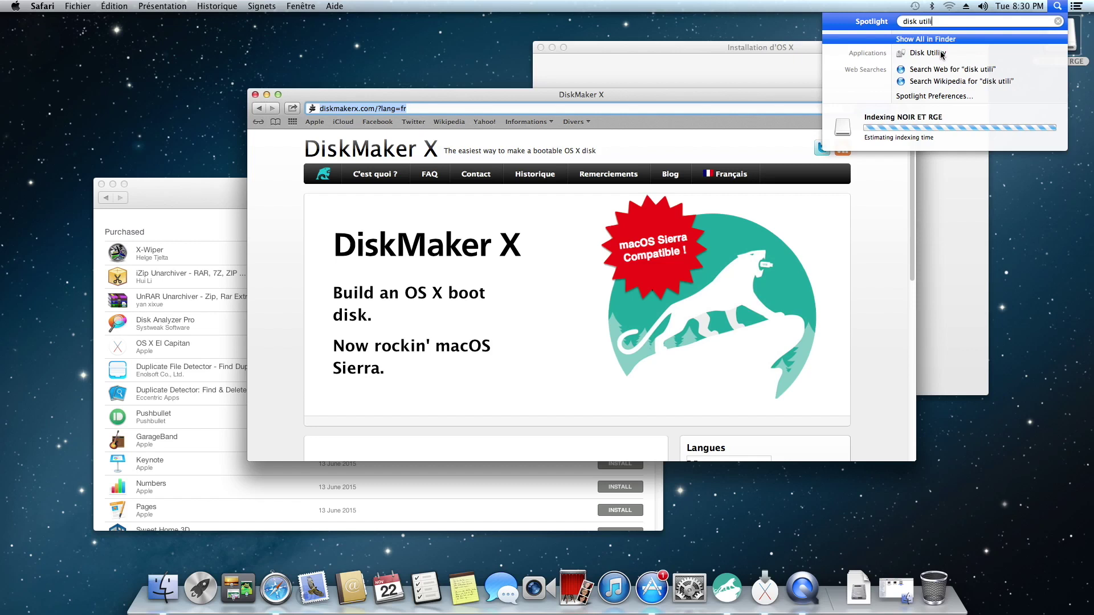
left_click(940, 53)
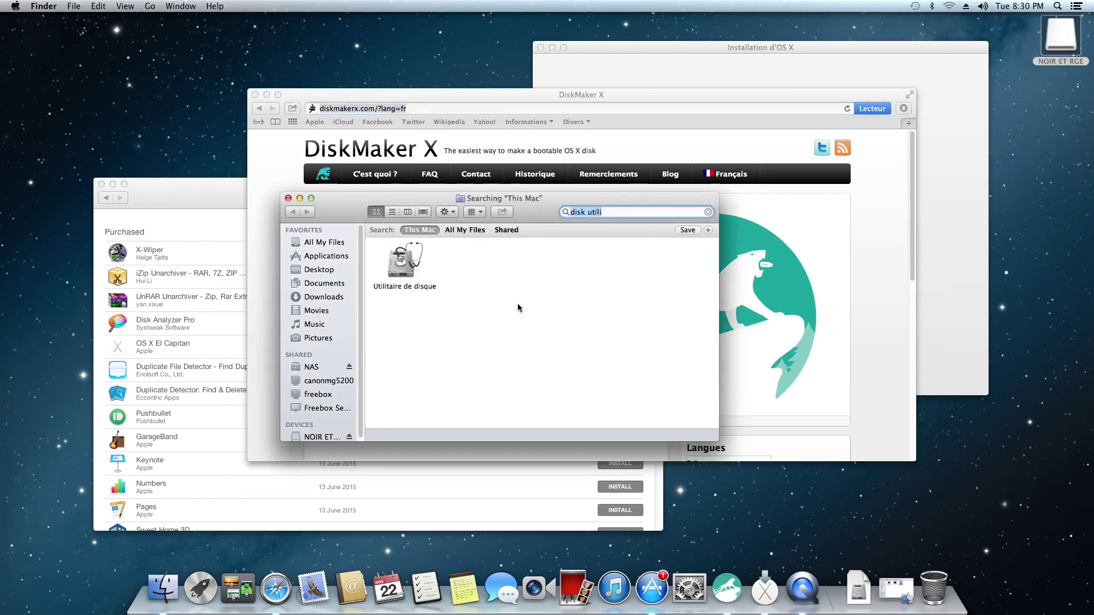
double_click(402, 270)
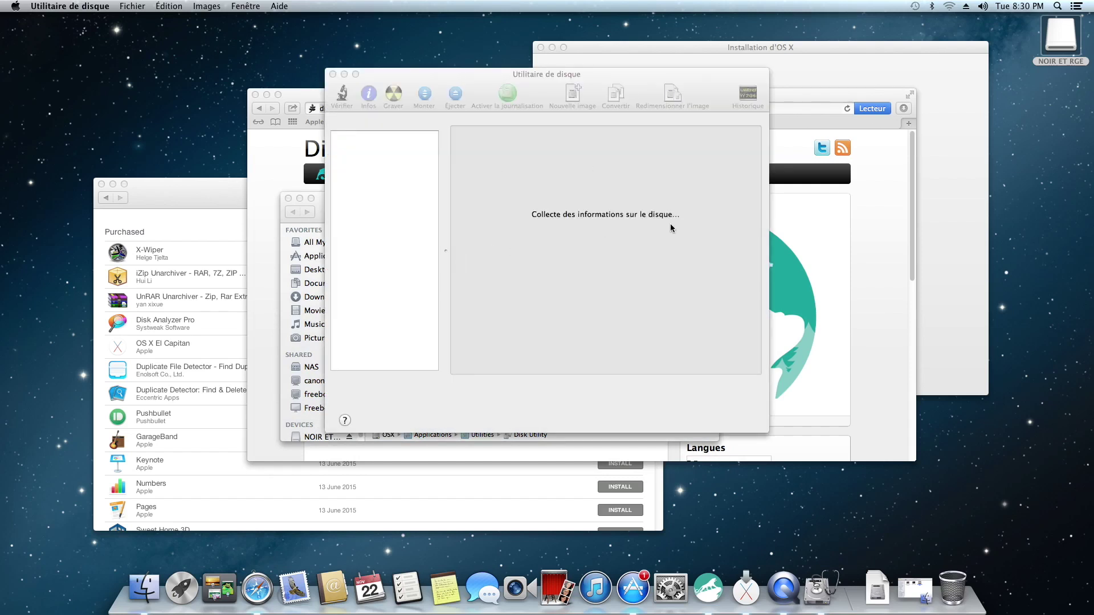
- Select the 8.02 Go USB Flash Memory drive and set its partition scheme to 1 partition
left_click(365, 164)
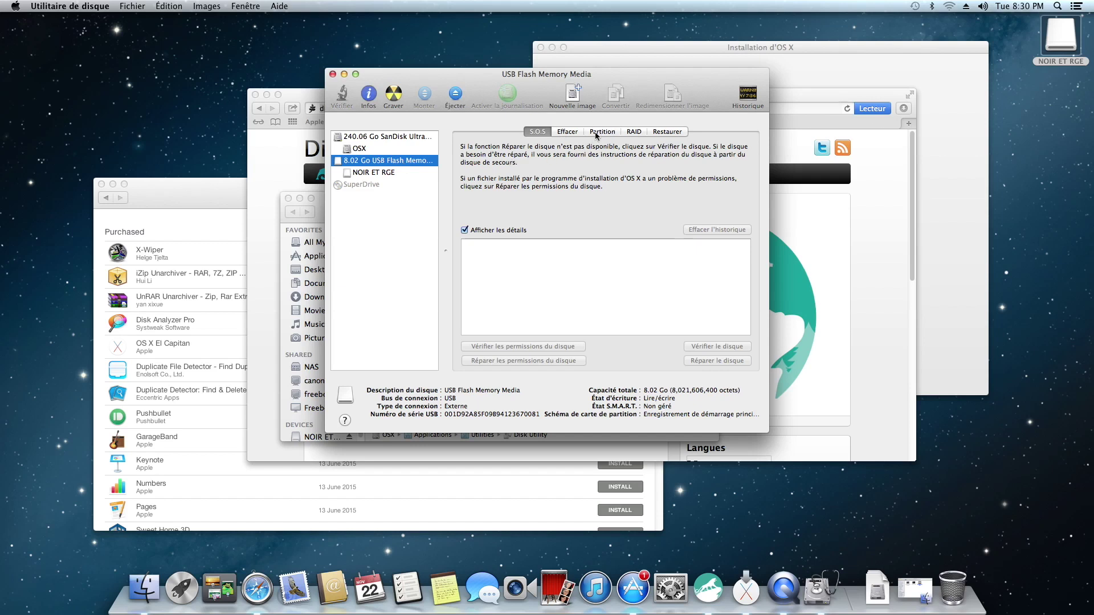
left_click(596, 133)
left_click(515, 164)
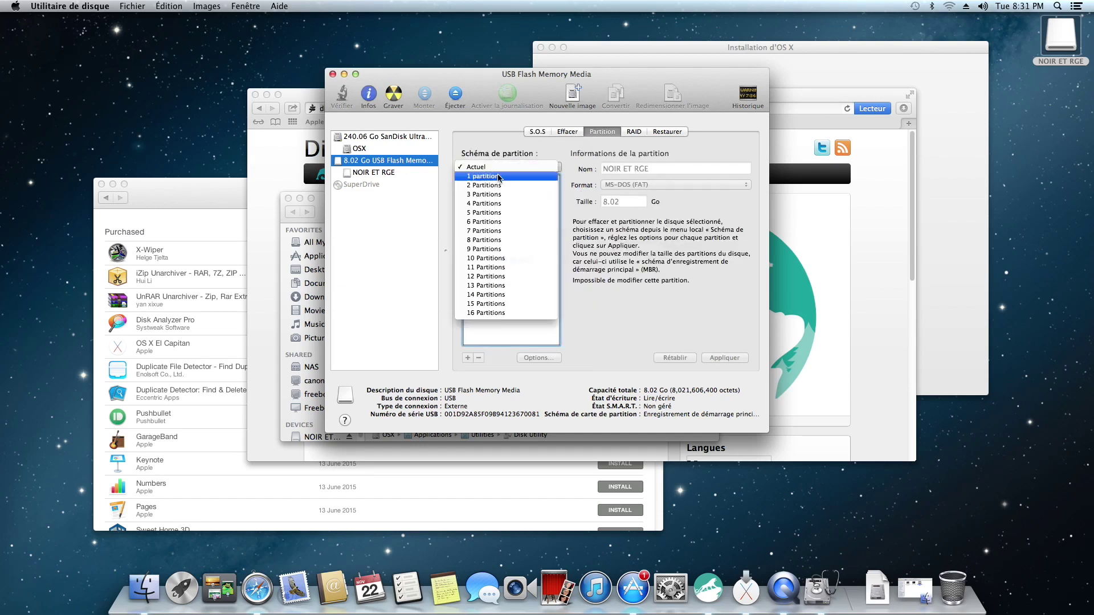
left_click(513, 176)
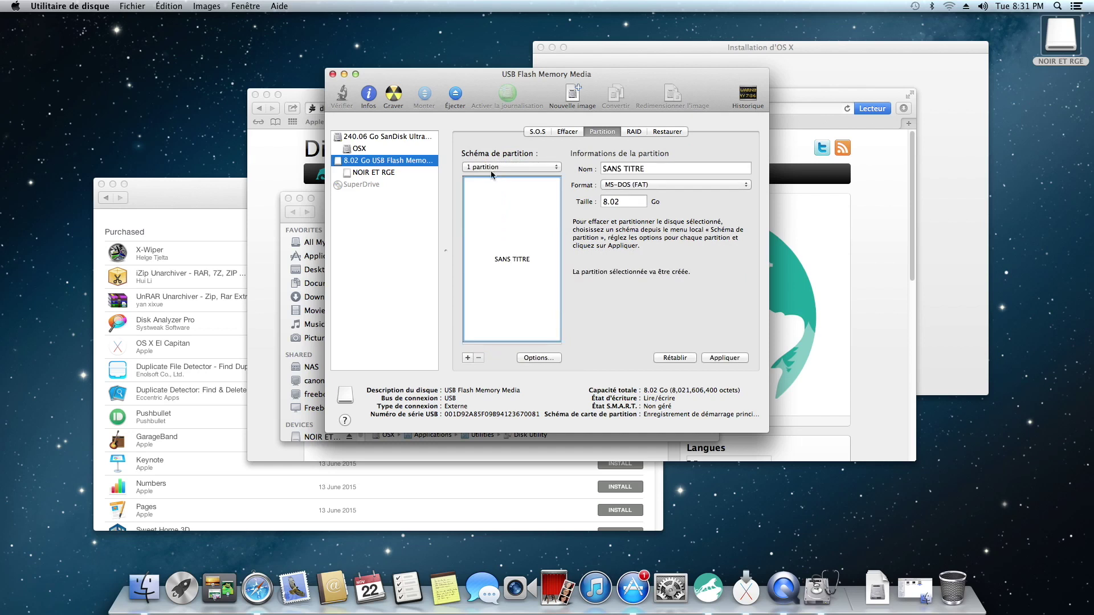
- Set the USB drive's partition scheme type to the GUID partition table (Tableau de partition GUID) and apply the partitioning
left_click(539, 357)
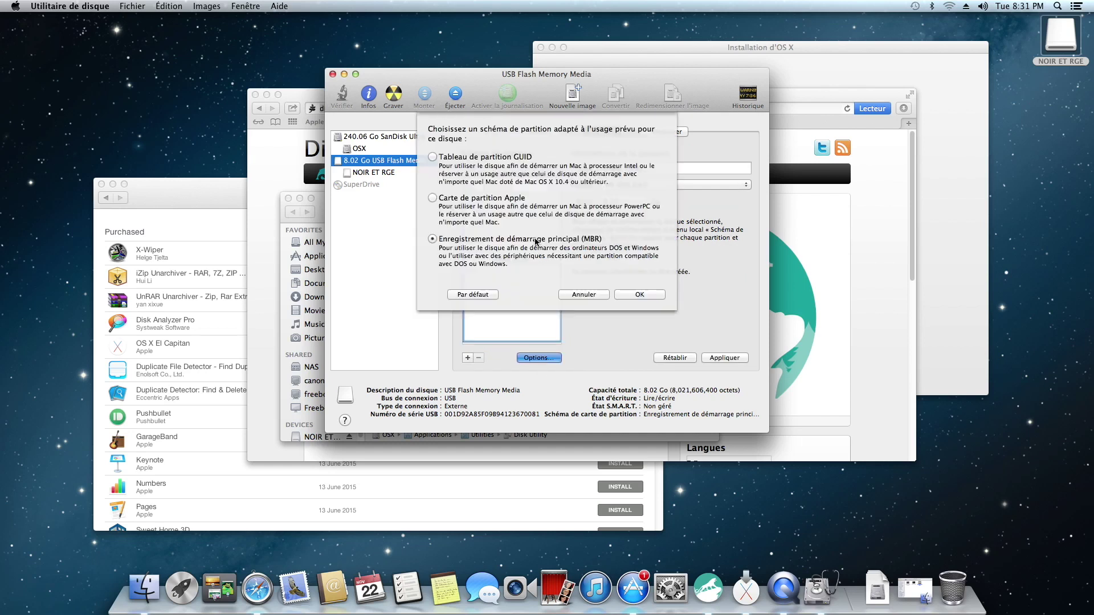
left_click(440, 159)
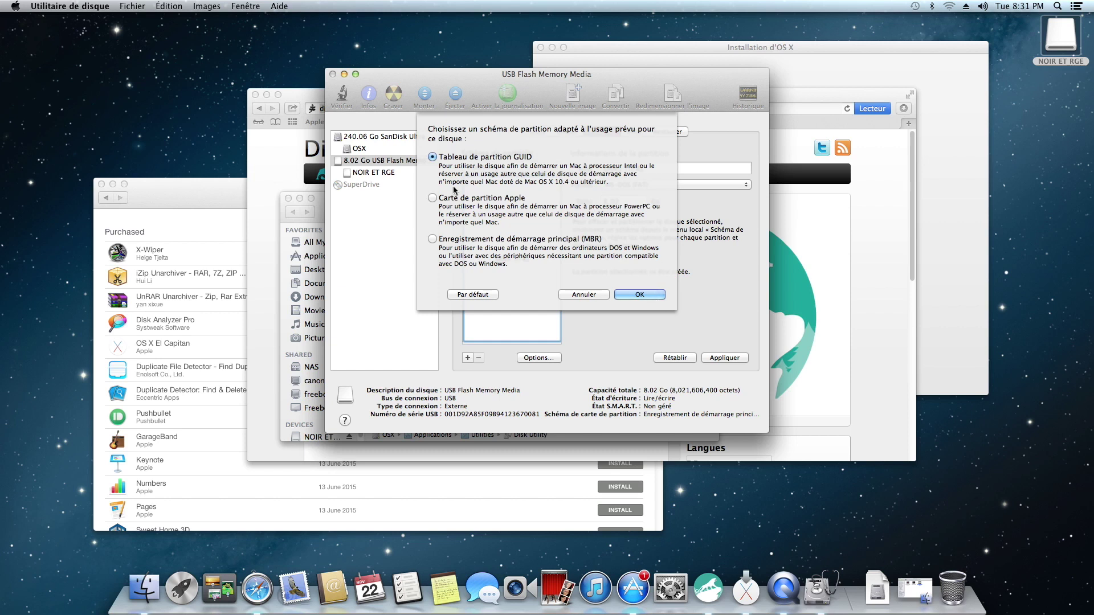
left_click(638, 295)
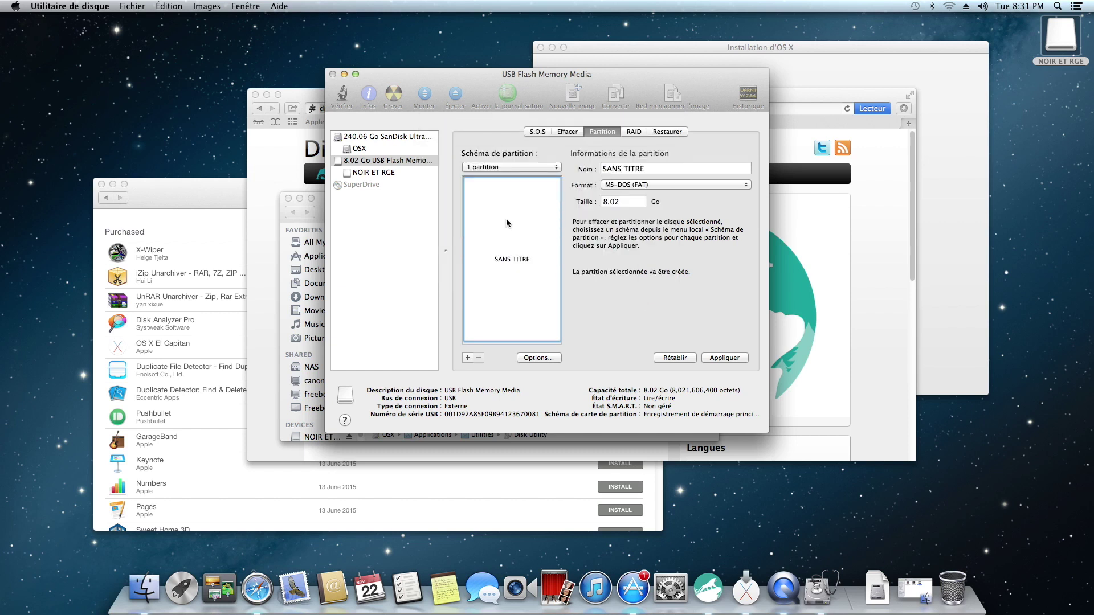
left_click(738, 358)
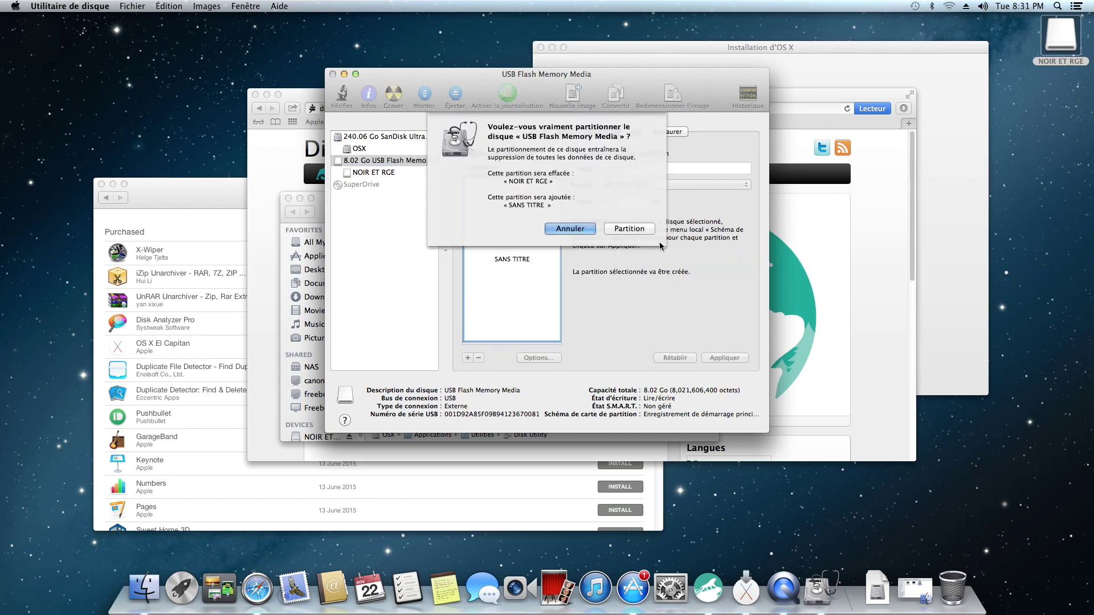
key("Return")
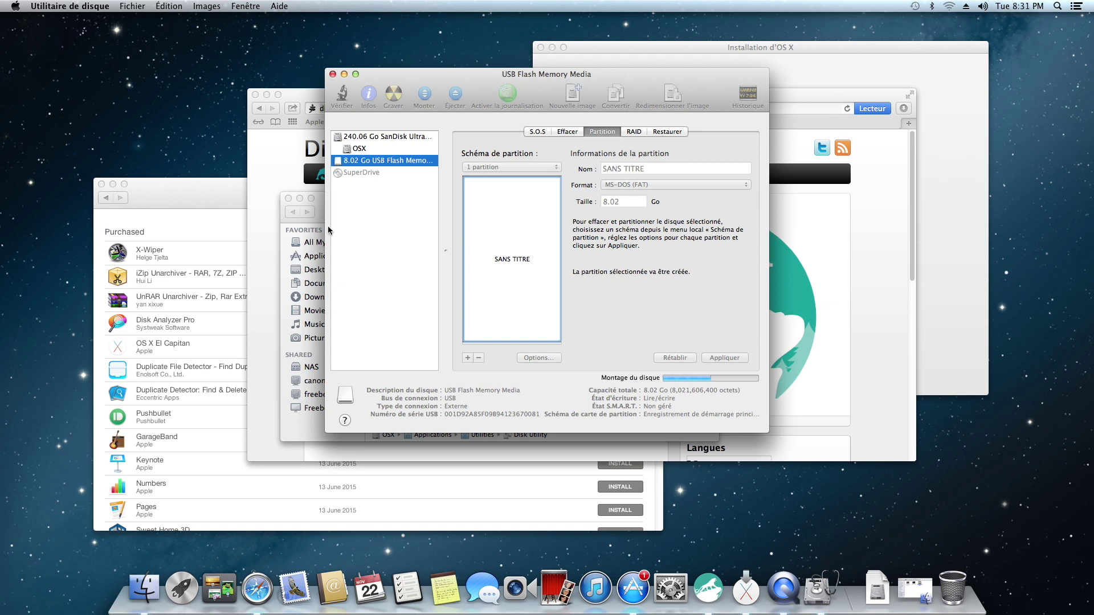
- Look through the App Store's purchased apps for OS X El Capitan
left_click(211, 187)
scroll(415, 255, "down", 10)
scroll(415, 254, "up", 10)
scroll(414, 255, "down", 2)
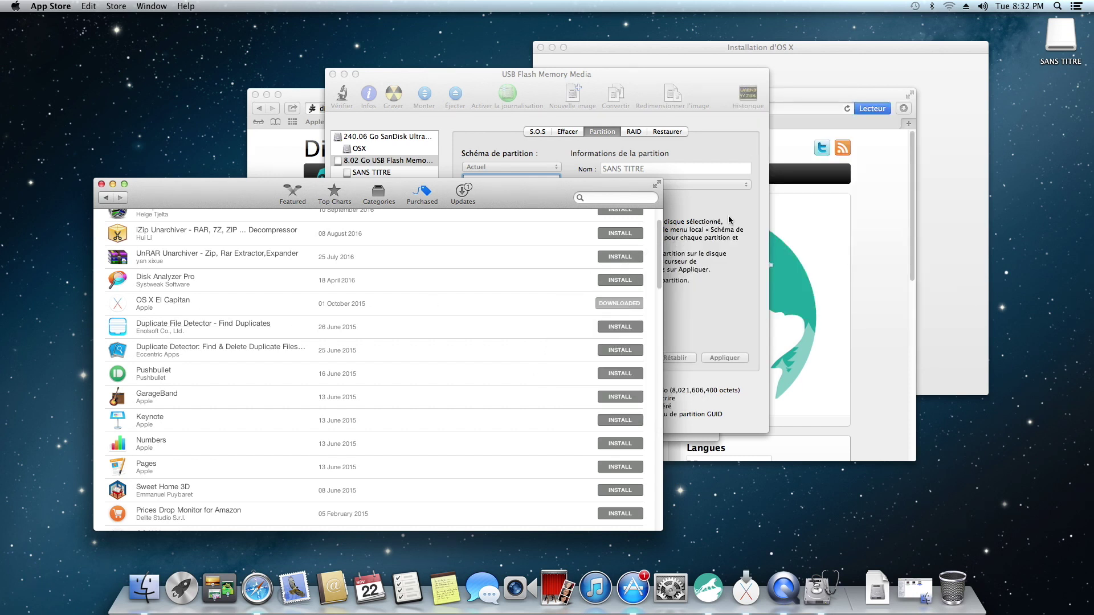
- Move the OS X installer window aside and close the Disk Utility and Finder search windows
left_click(863, 64)
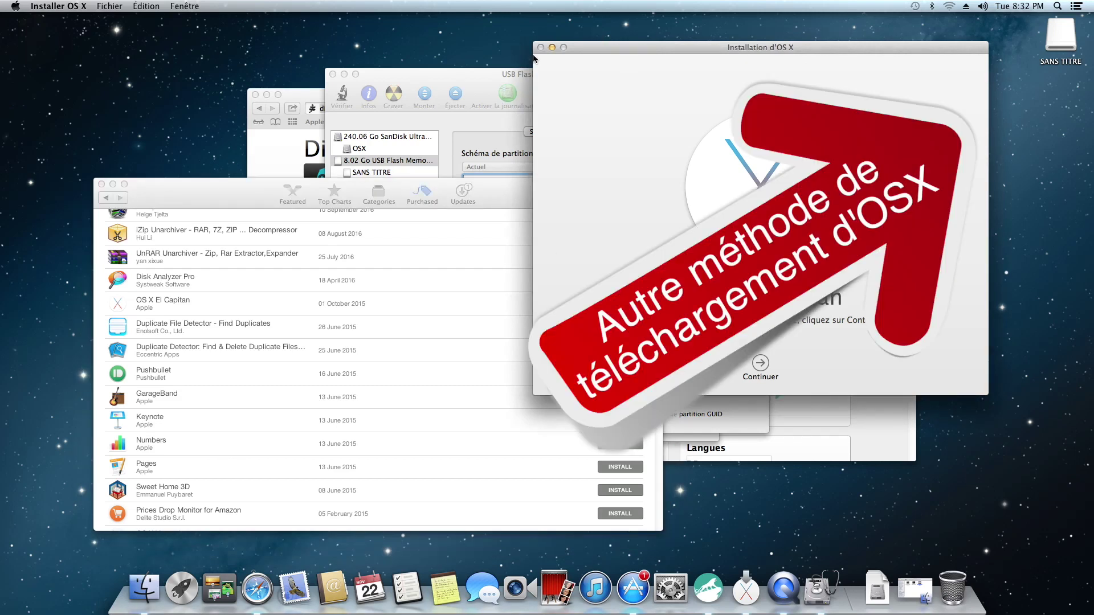
left_click_drag(593, 47, 941, 104)
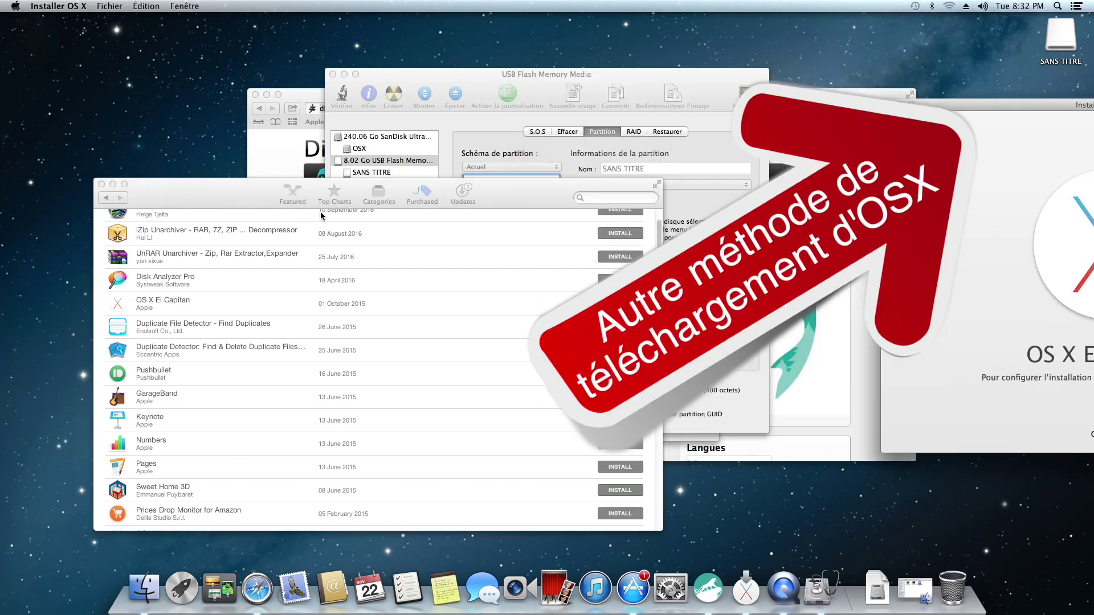
left_click(333, 74)
left_click(226, 186)
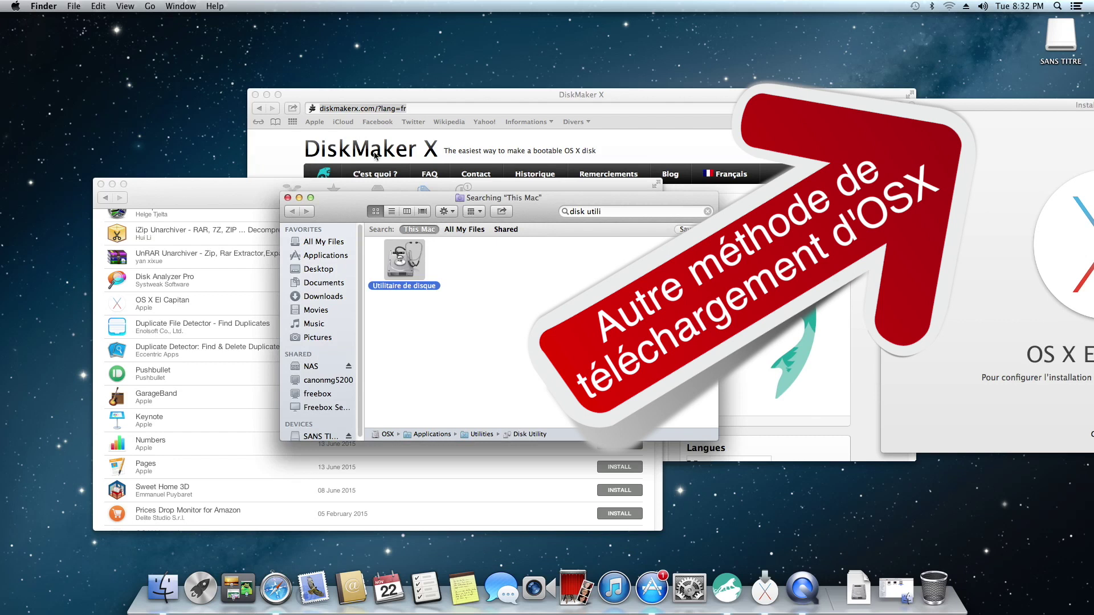
left_click(287, 198)
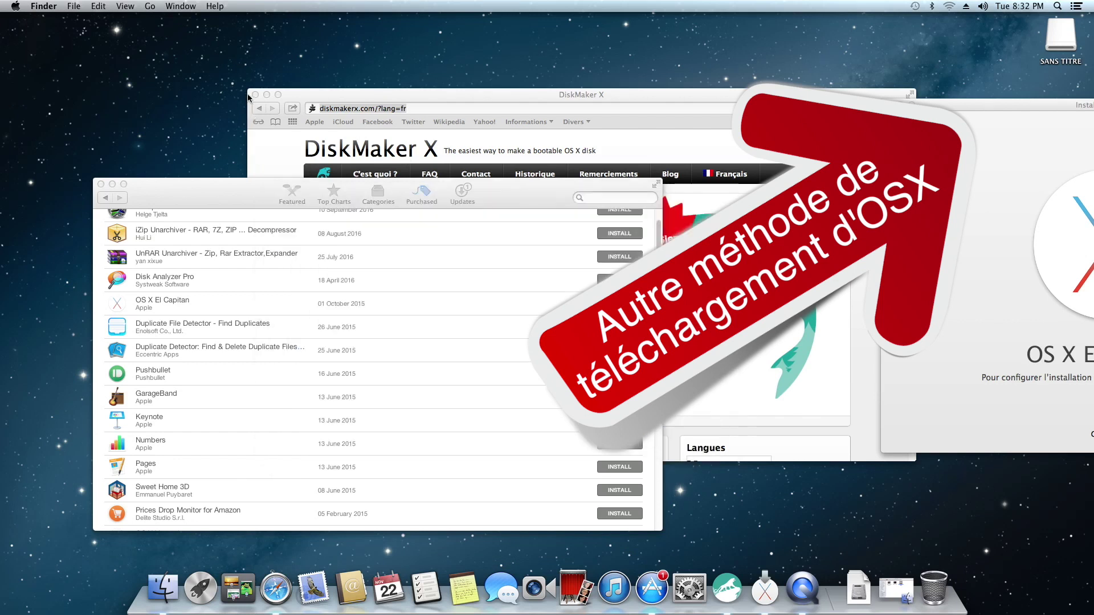
- Launch DiskMaker X 5 and reposition its welcome dialog over the DiskMaker X web page
left_click(200, 588)
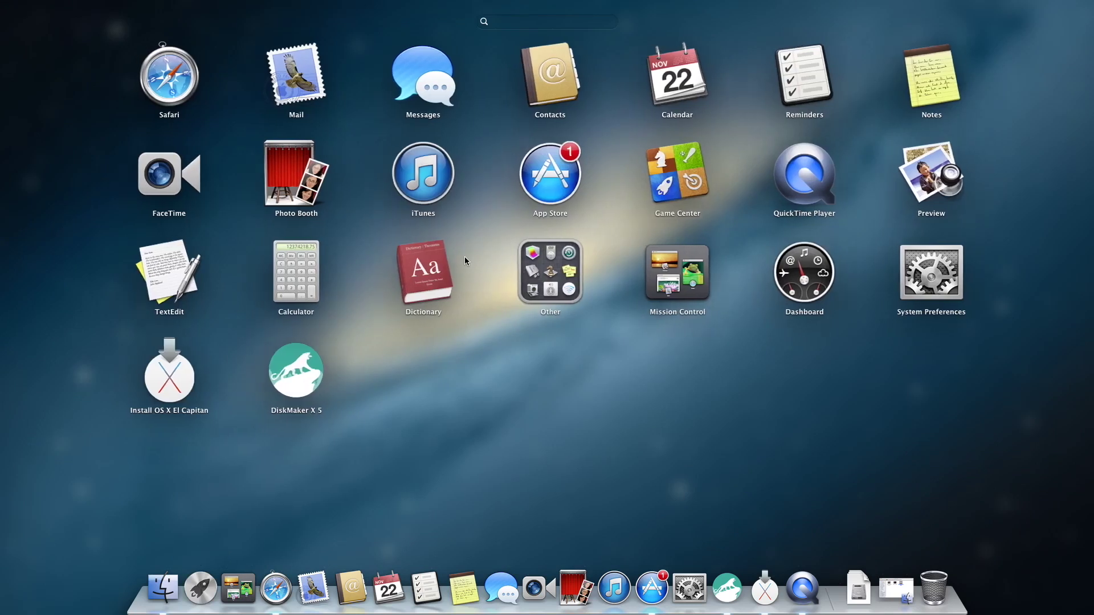
left_click(299, 372)
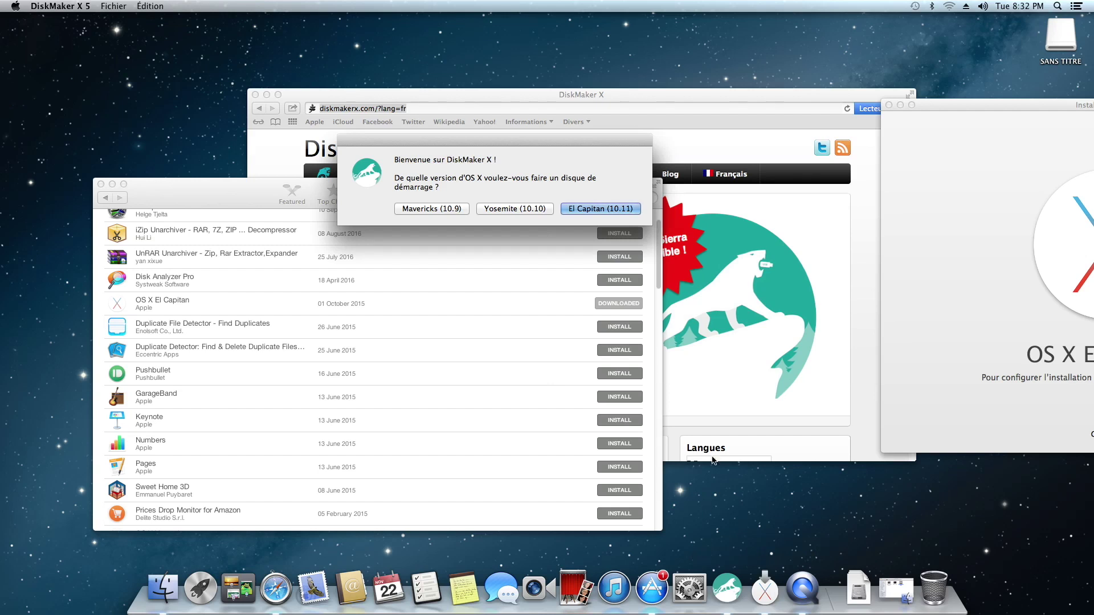
left_click_drag(477, 145, 457, 162)
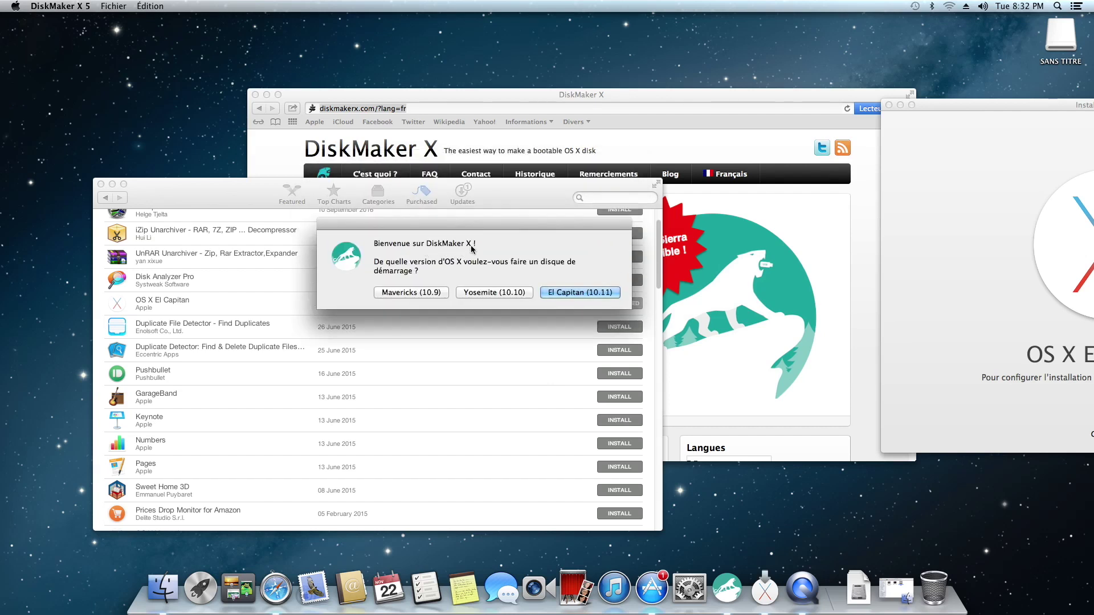
left_click(622, 108)
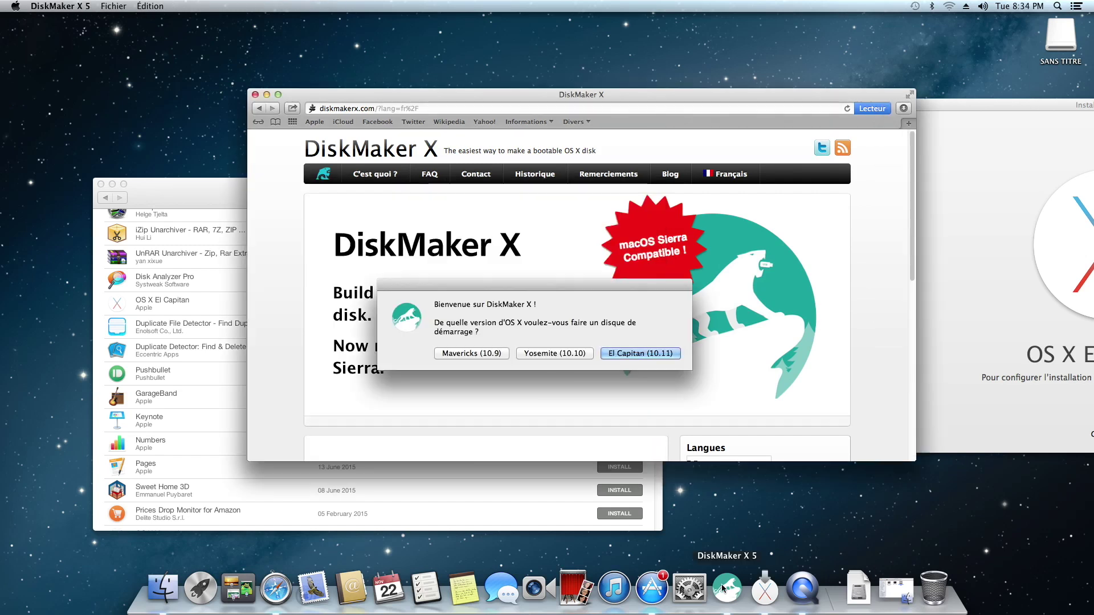
left_click_drag(573, 285, 542, 236)
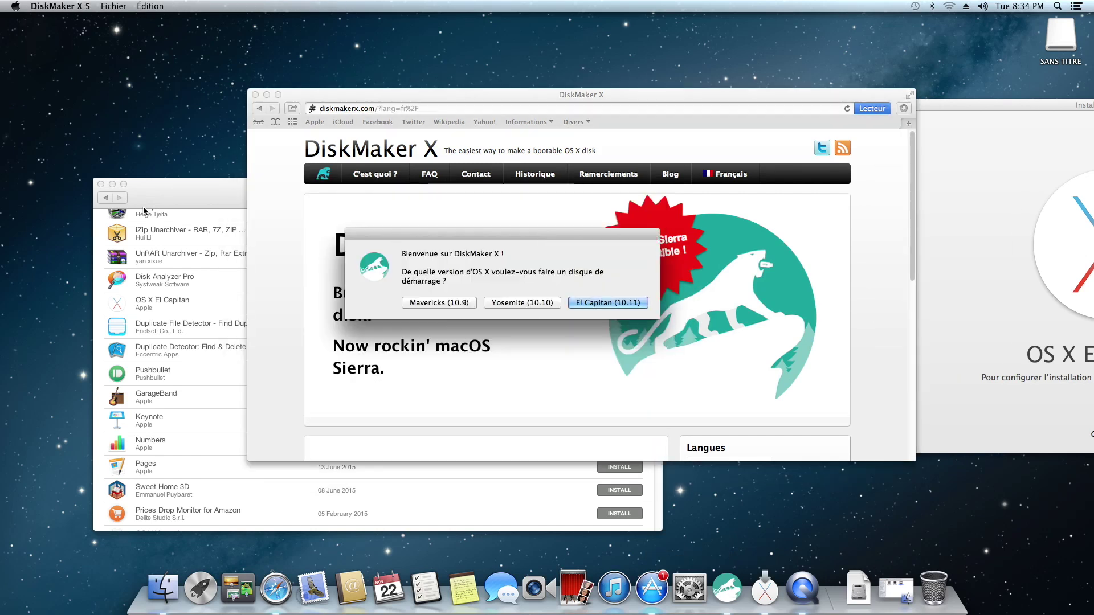
- Bring the App Store window forward and shift it aside, and reposition the DiskMaker X welcome dialog clear of the El Capitan entry
left_click(186, 185)
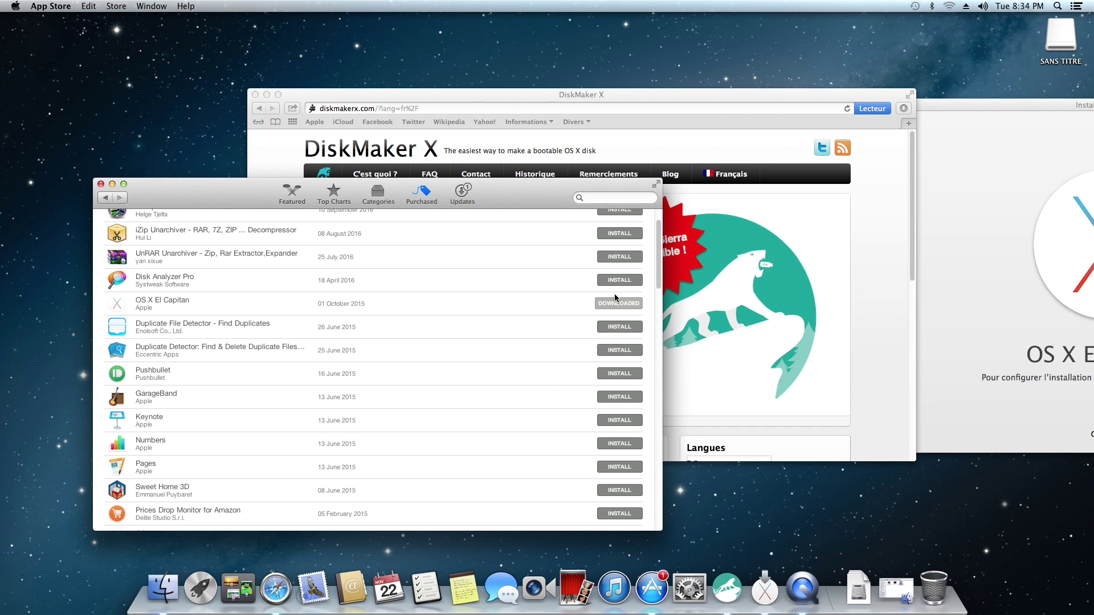
left_click_drag(542, 180, 500, 198)
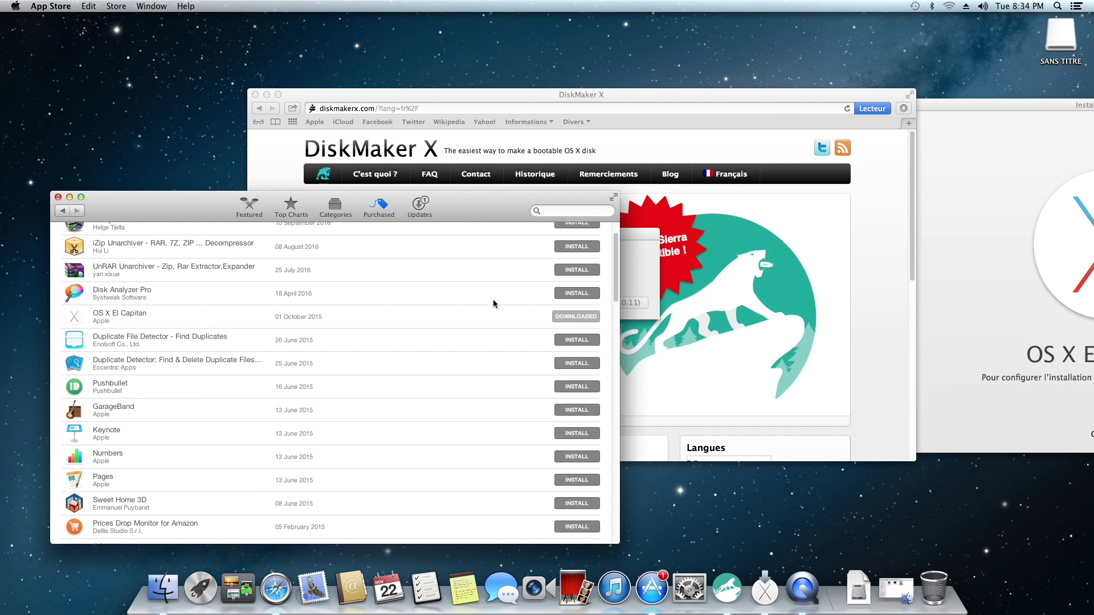
left_click(644, 246)
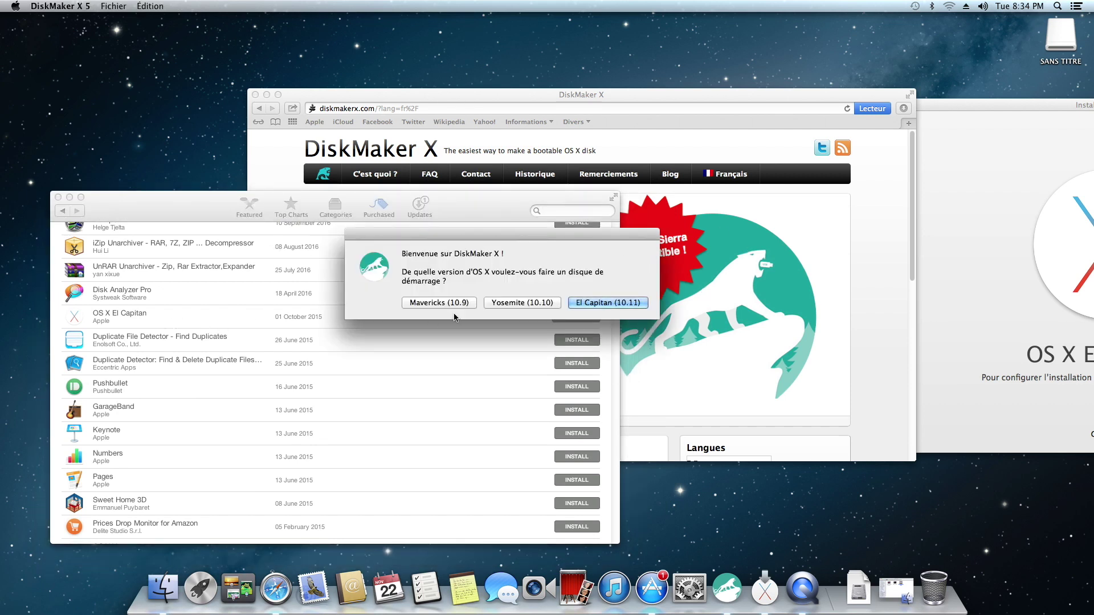
left_click_drag(517, 237, 610, 159)
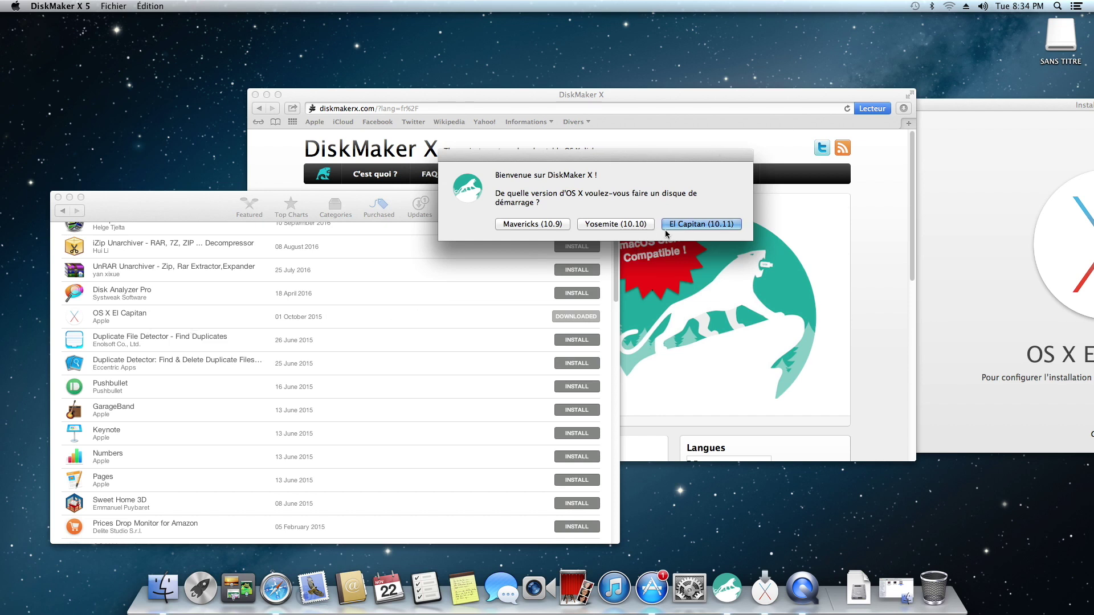
- Configure an El Capitan (10.11) boot disk using the installer copy in /Applications and an 8 GB USB key (Une clé USB de 8 Go)
left_click(683, 226)
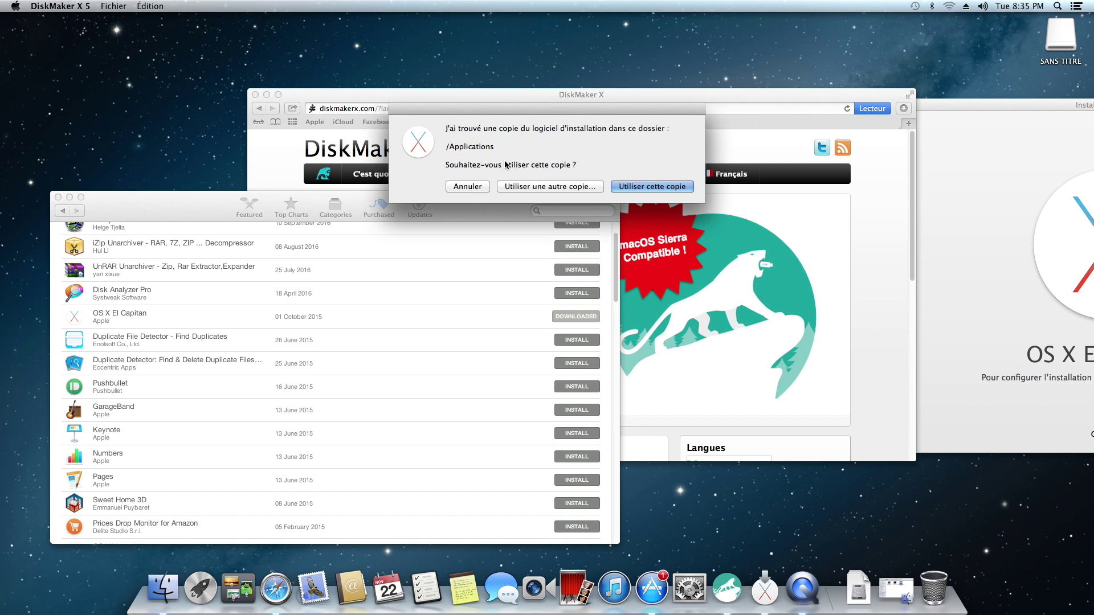
left_click(639, 188)
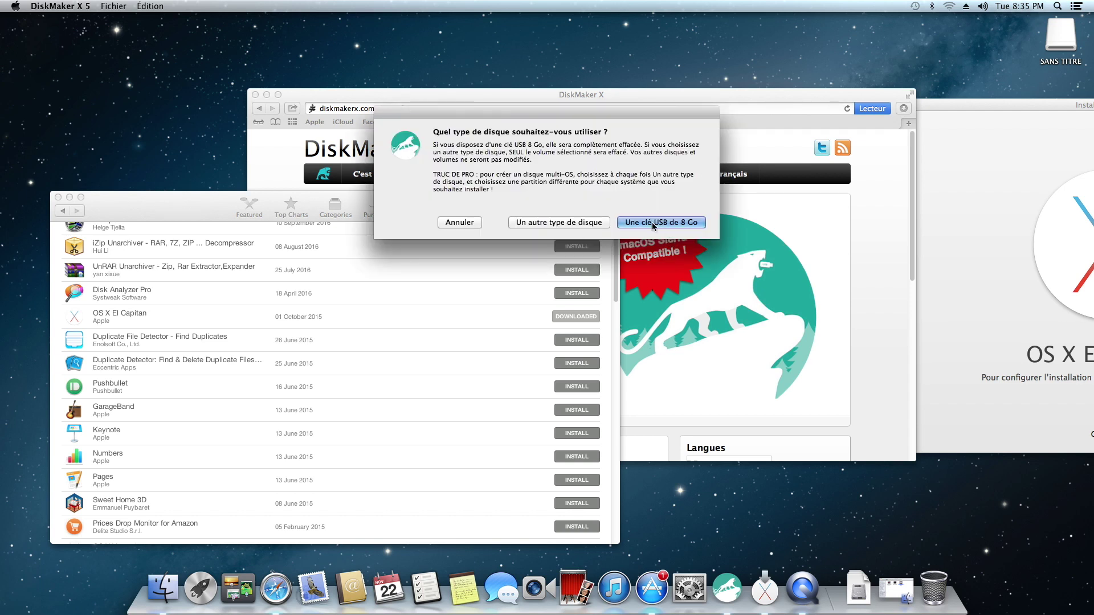
left_click(652, 222)
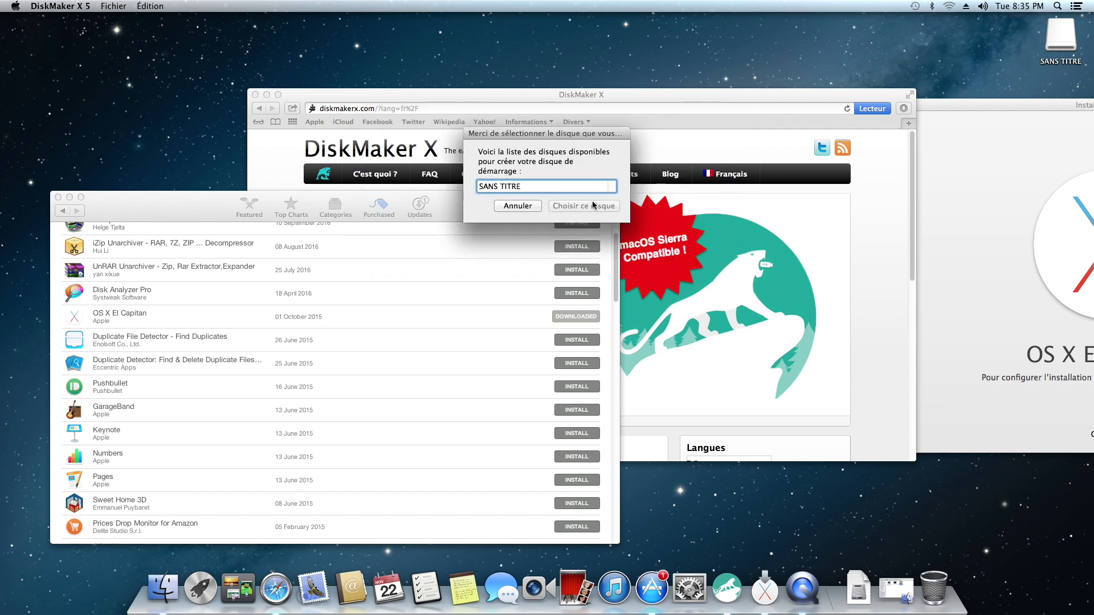
- Choose SANS TITRE as the target disk and agree to erase it and create the boot disk
left_click(572, 189)
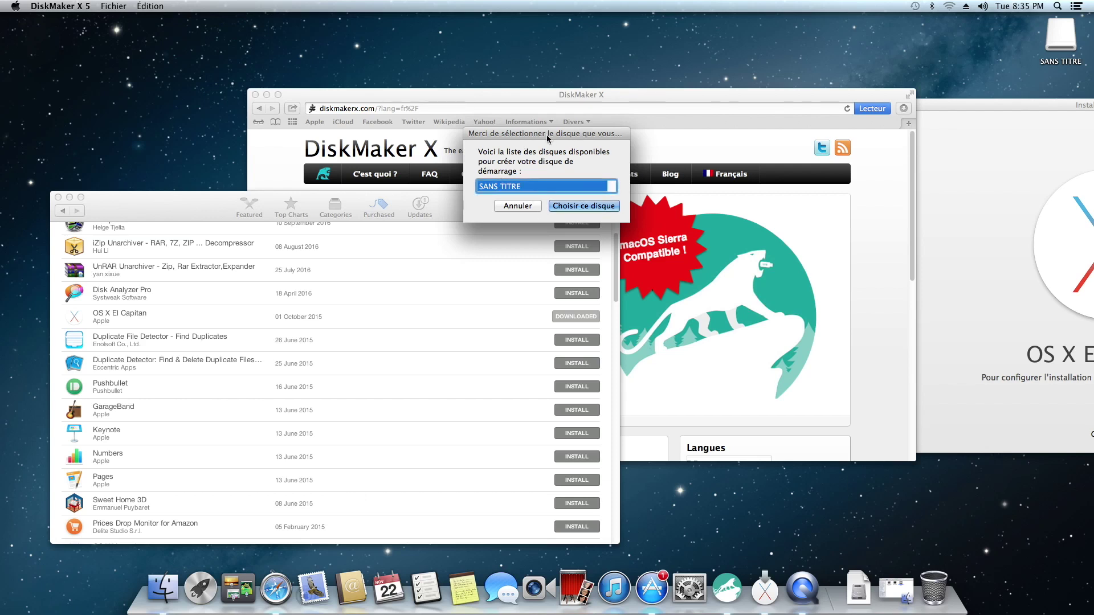
left_click(589, 206)
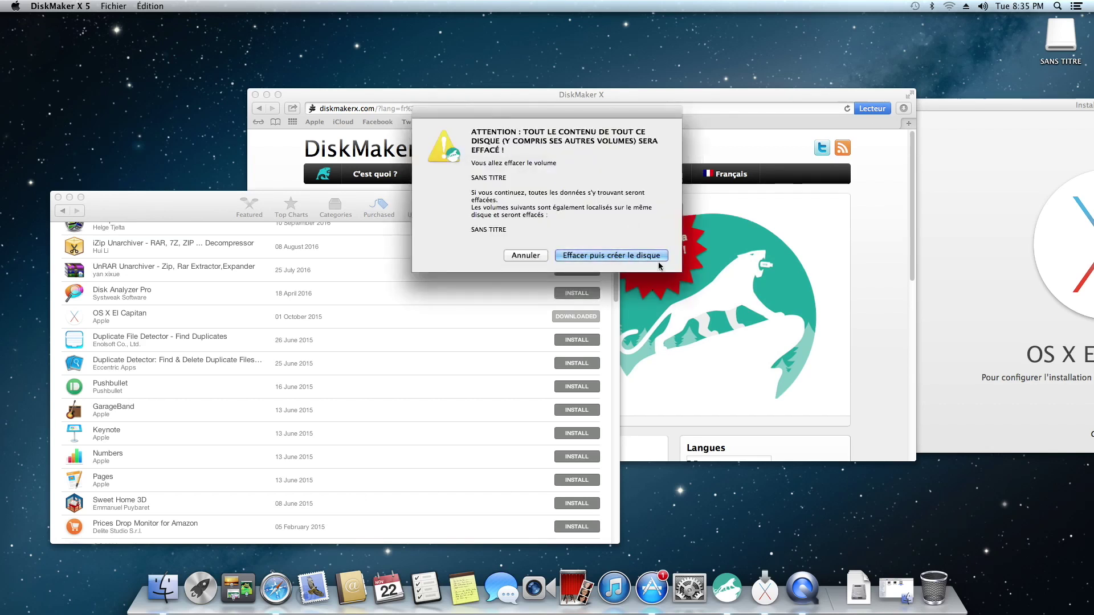
left_click(614, 257)
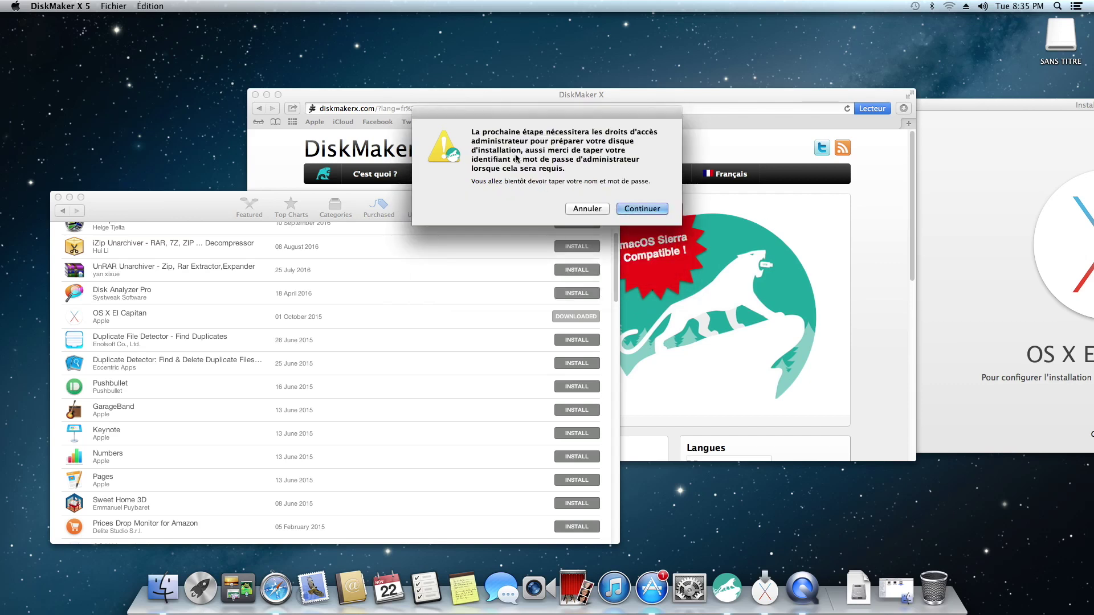
- Continue past the administrator rights notice and authorize the disk creation with the administrator account password
left_click(637, 211)
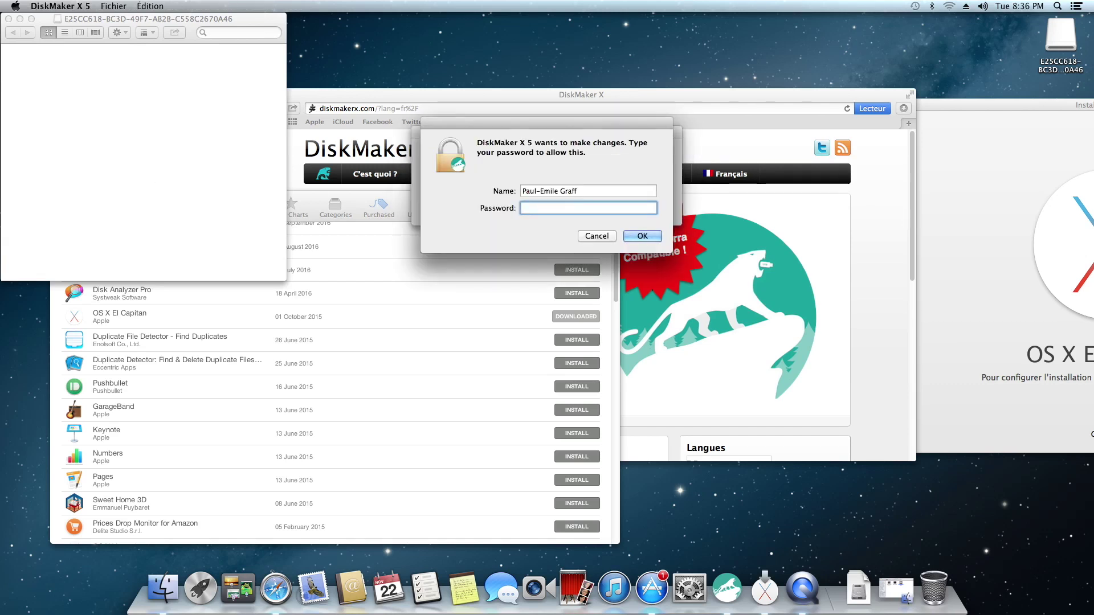
type("••••••")
left_click(644, 236)
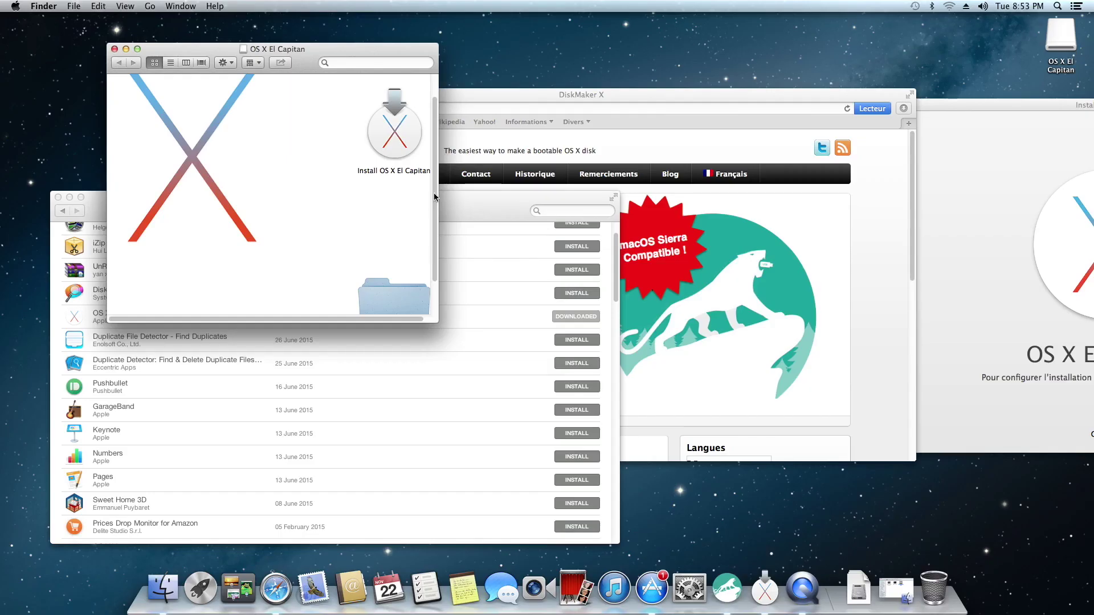
- Enlarge the OS X El Capitan disk window to view its whole contents
scroll(433, 191, "down", 1)
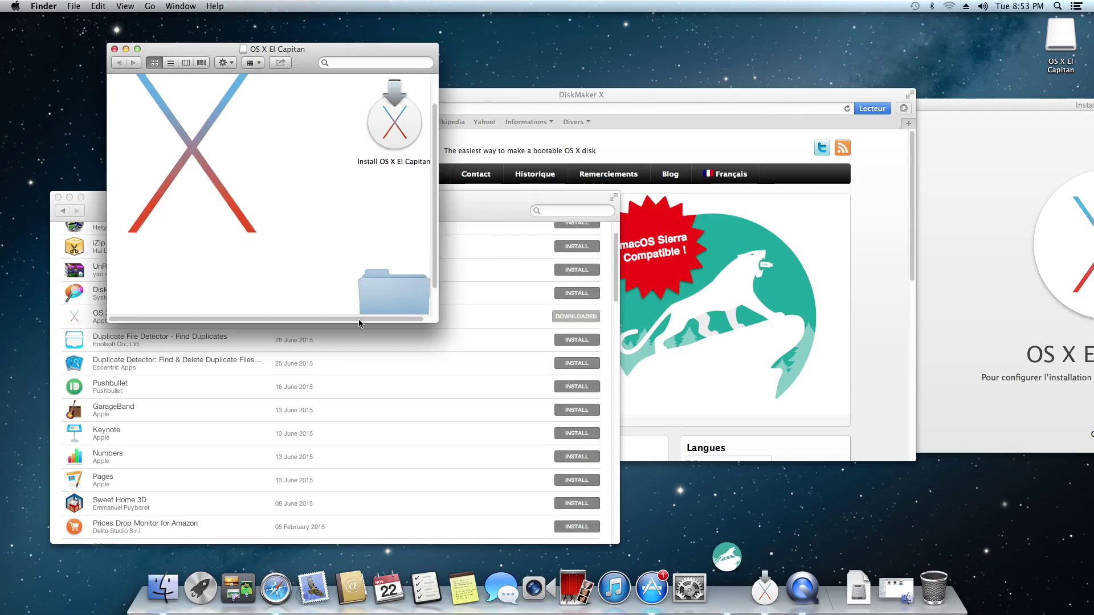
left_click_drag(440, 322, 516, 391)
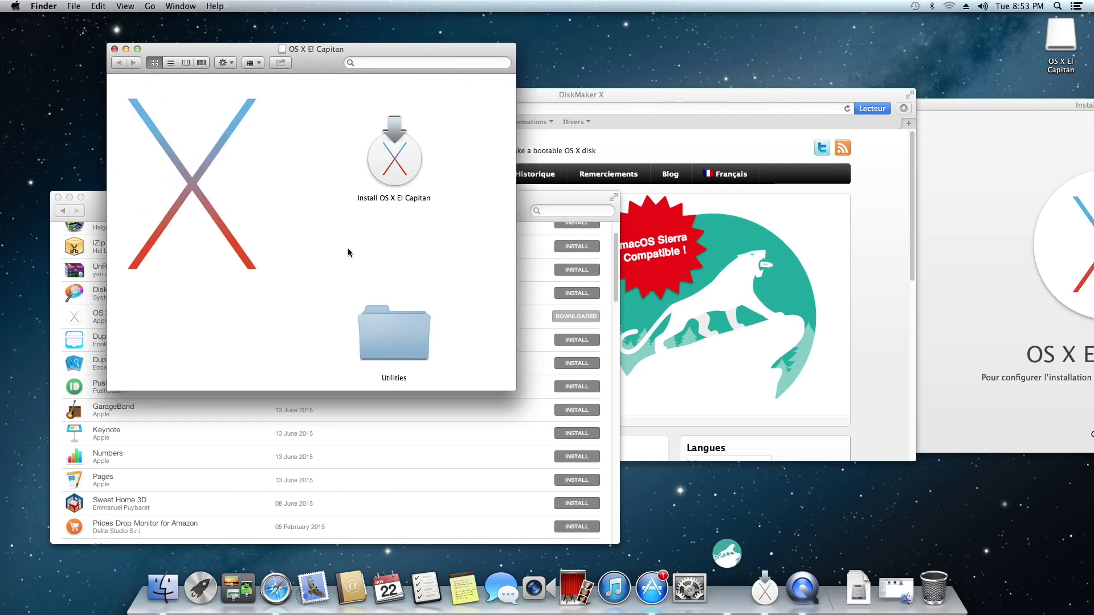